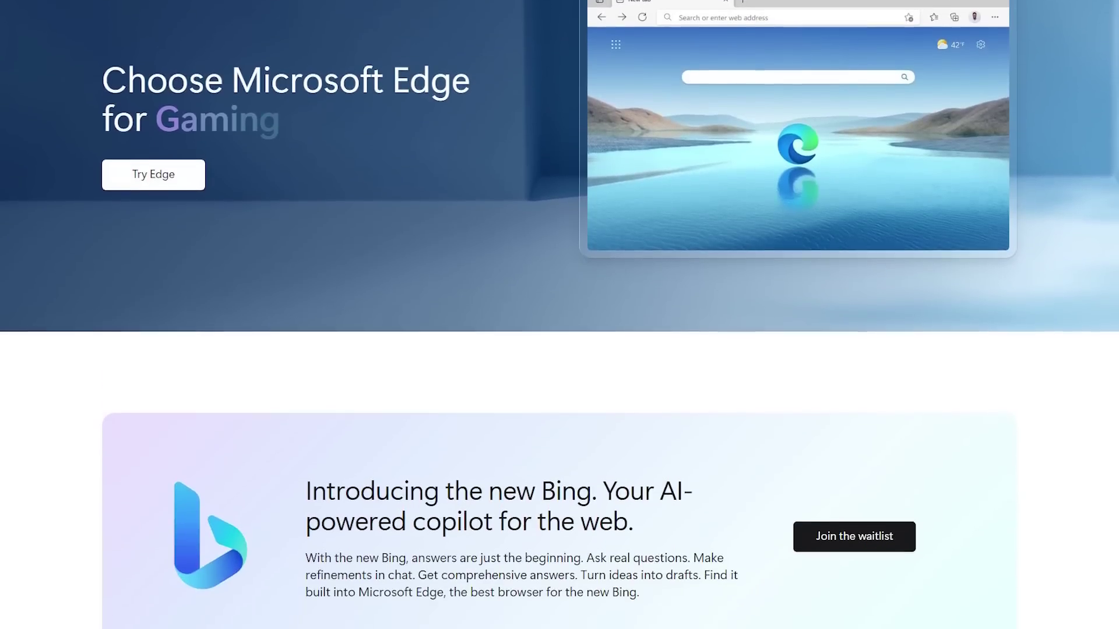
scroll(560, 315, down, 3)
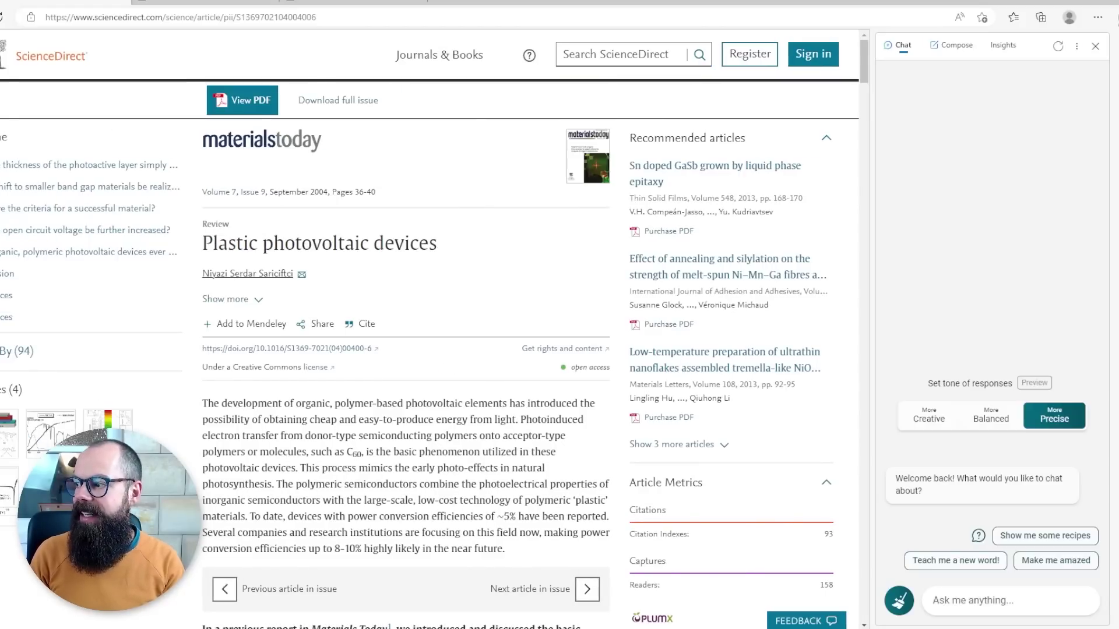
Hide and reopen the Bing chat sidebar with Ctrl+Shift+., then start a new question.
key(ctrl+shift+period)
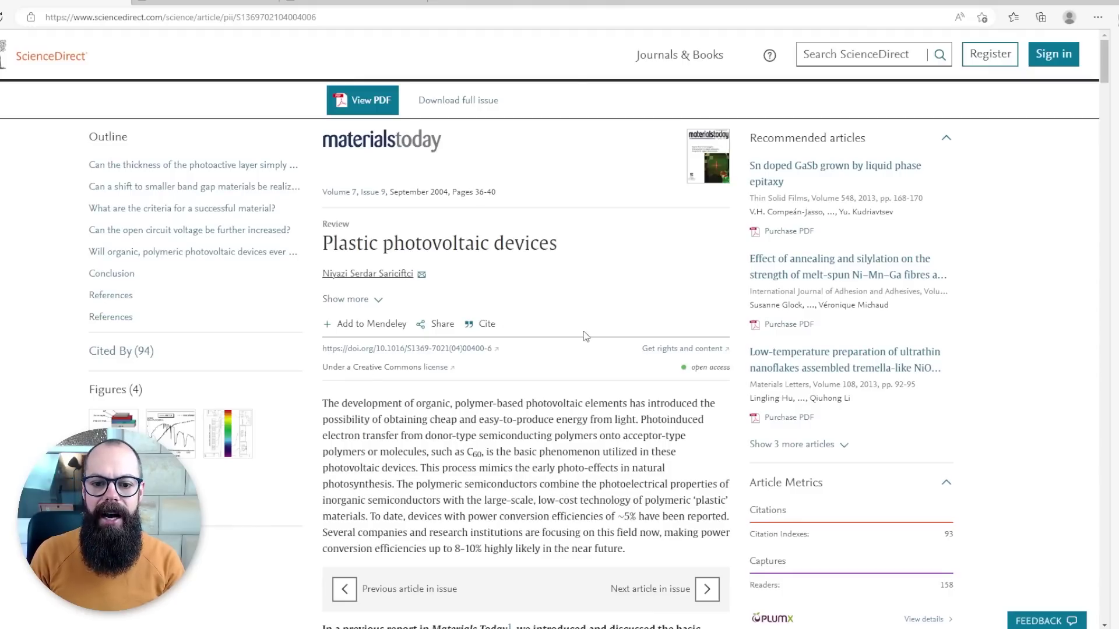
key(ctrl+shift+period)
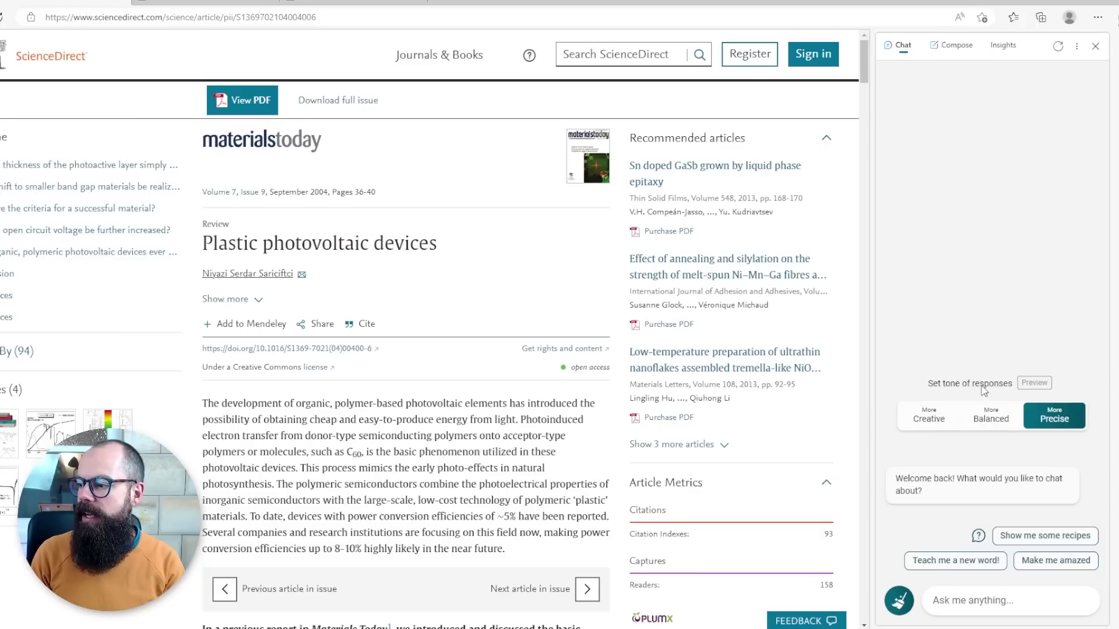
click(996, 596)
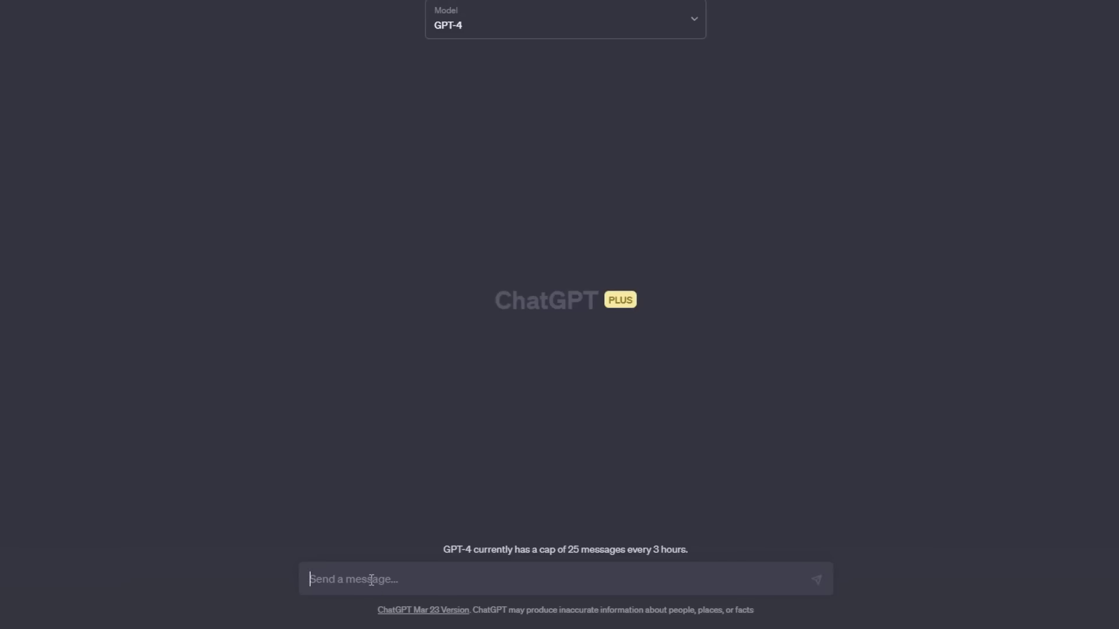
Paste the long reference list into the GPT-4 chat and send it.
key(ctrl+v)
key(Return)
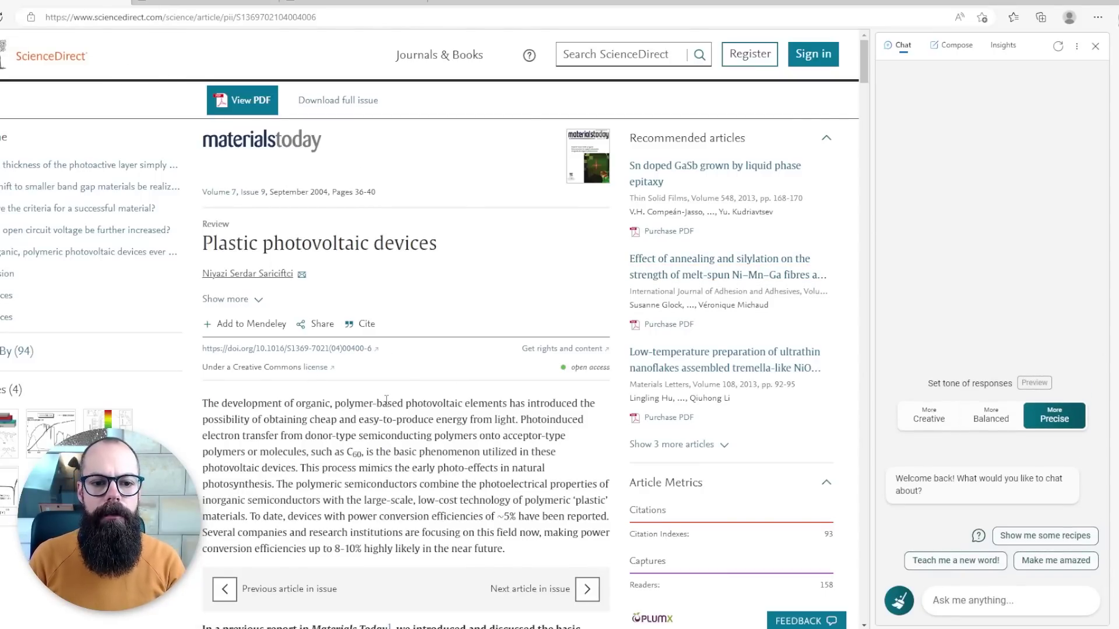
Look over the Journal of Materials Chemistry A and thesis PDFs, then return to the ScienceDirect article.
click(190, 1)
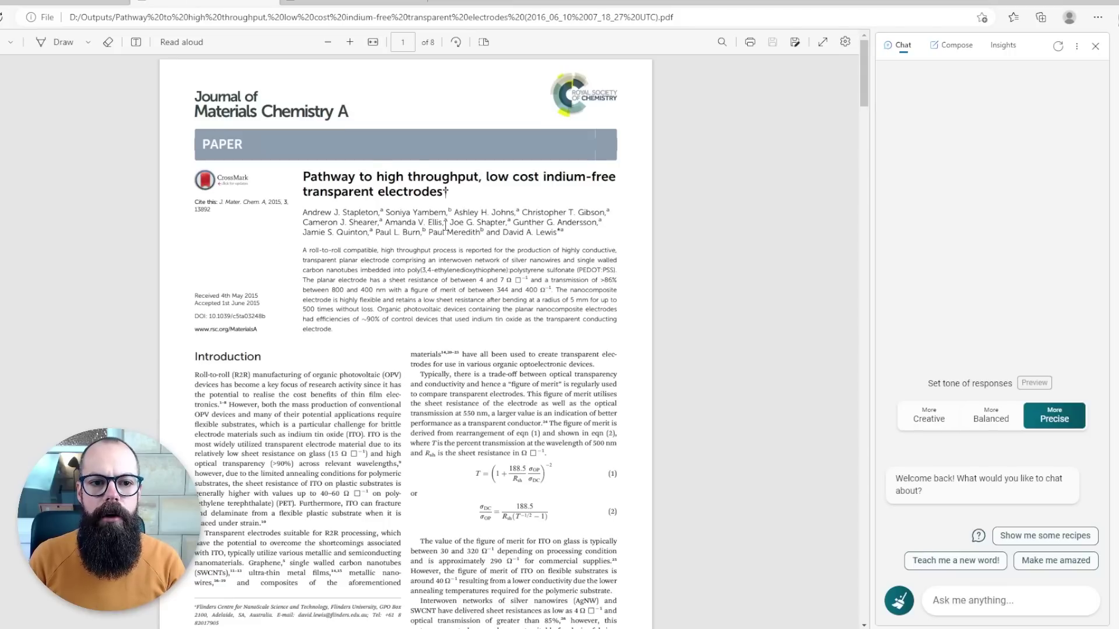
click(325, 1)
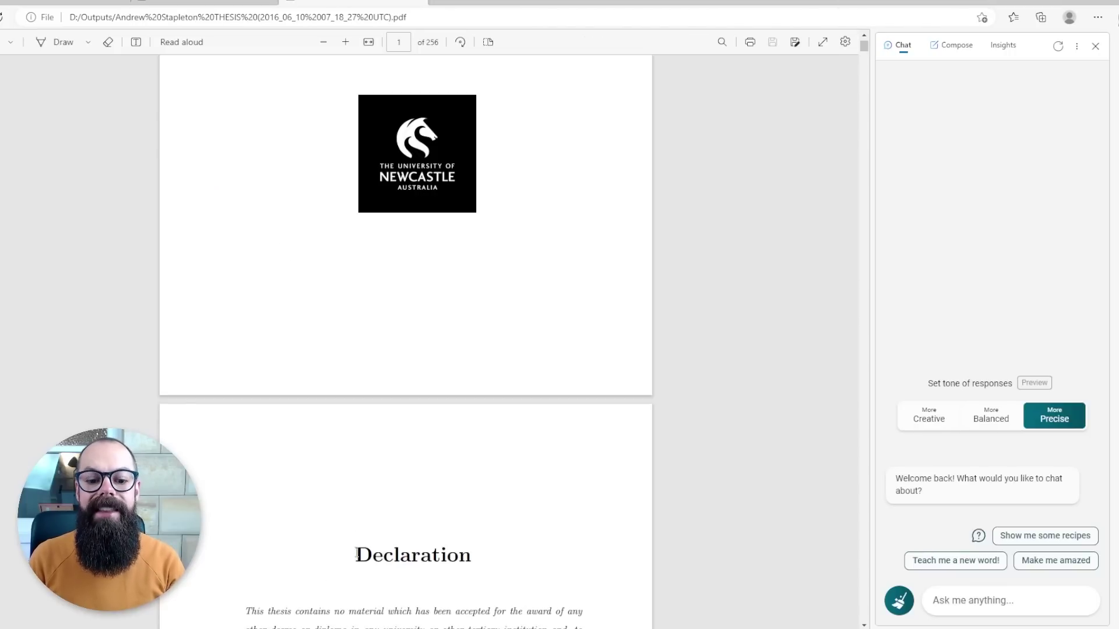
scroll(357, 554, up, 5)
click(71, 3)
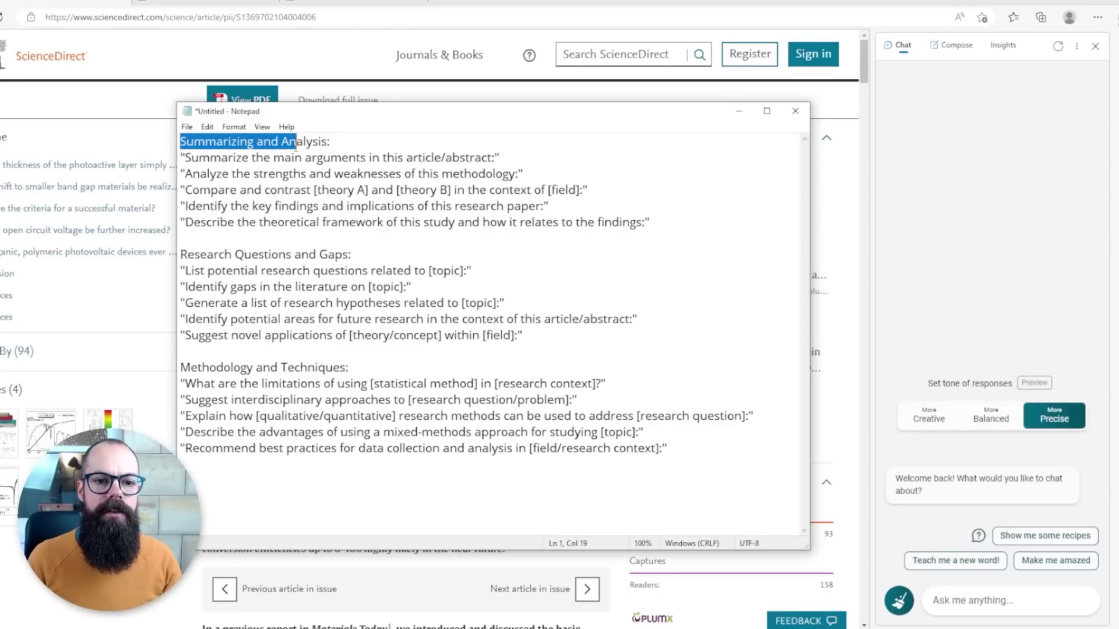
Highlight the Research Questions and Gaps and Methodology and Techniques headings in Notepad.
drag(180, 255, 350, 255)
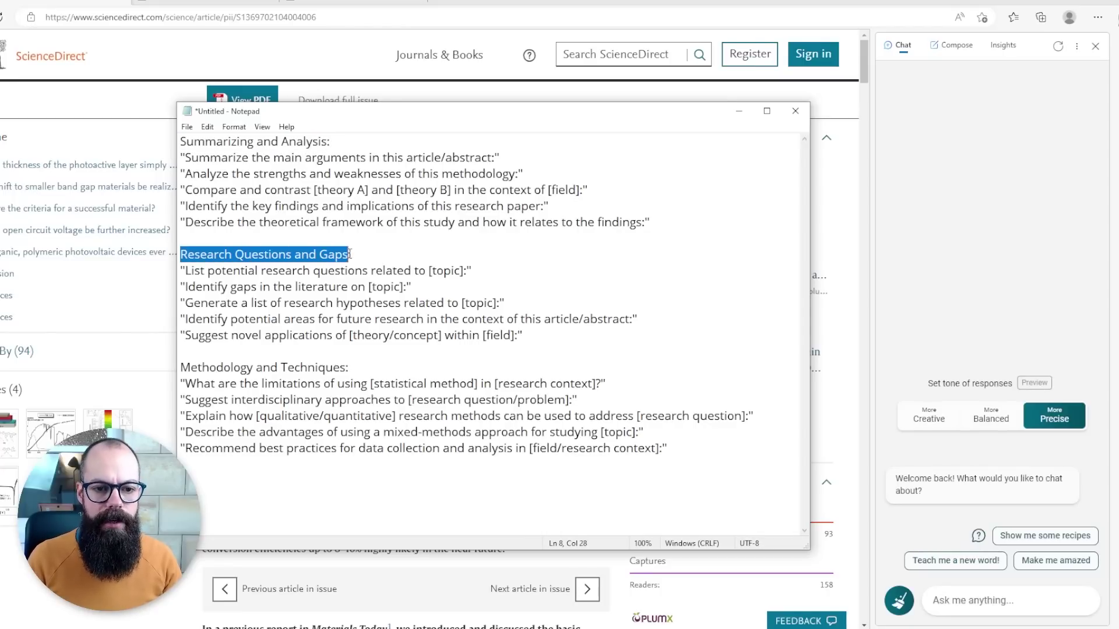
drag(185, 367, 217, 367)
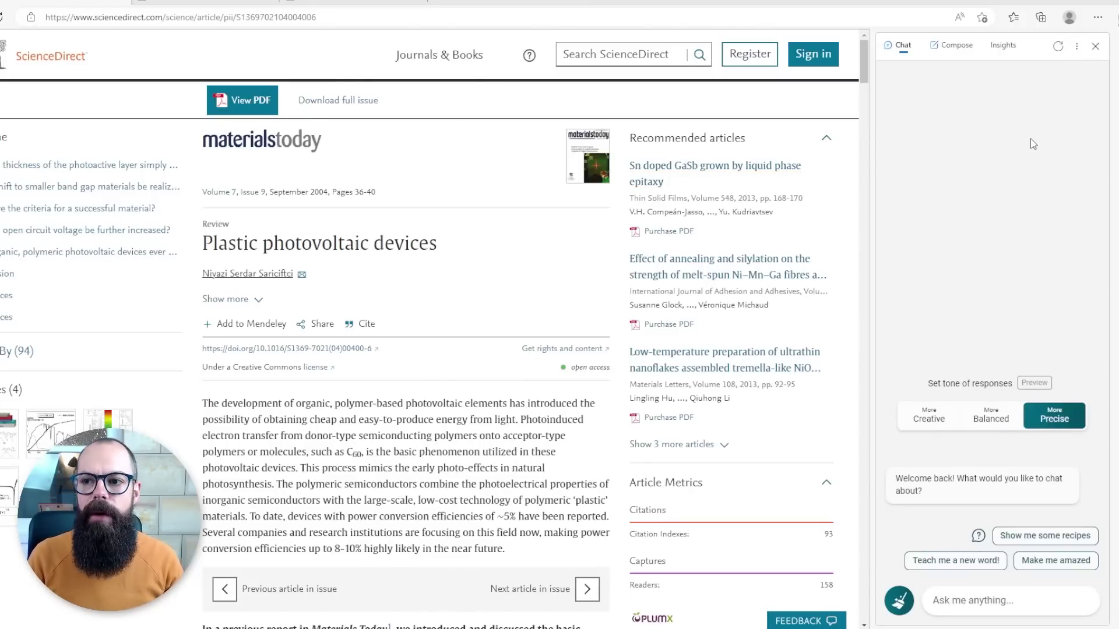
click(1077, 47)
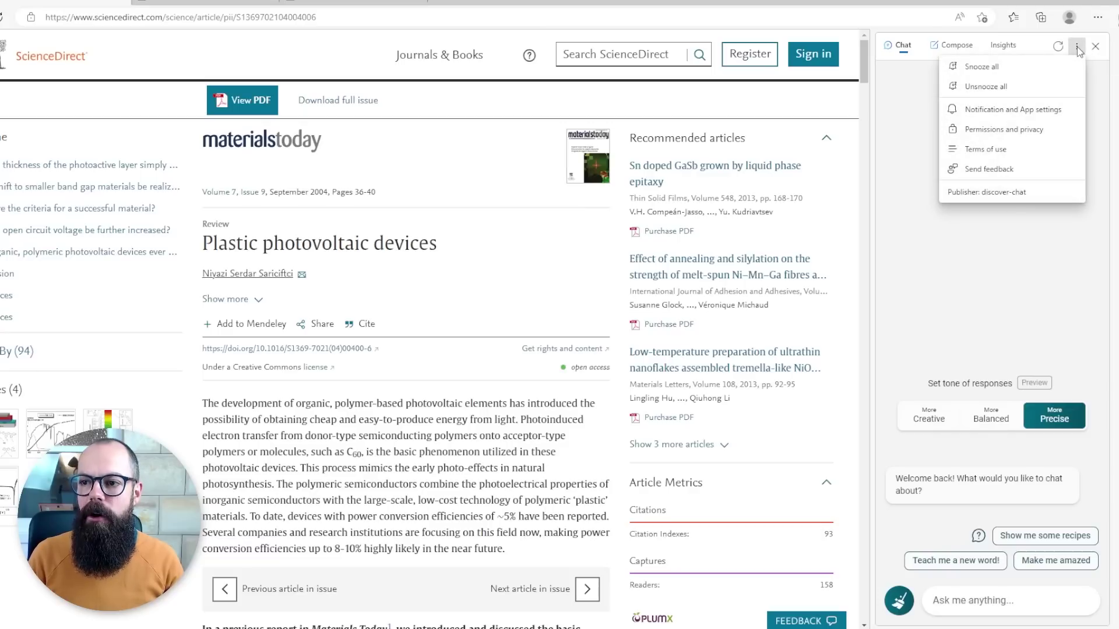
click(1011, 114)
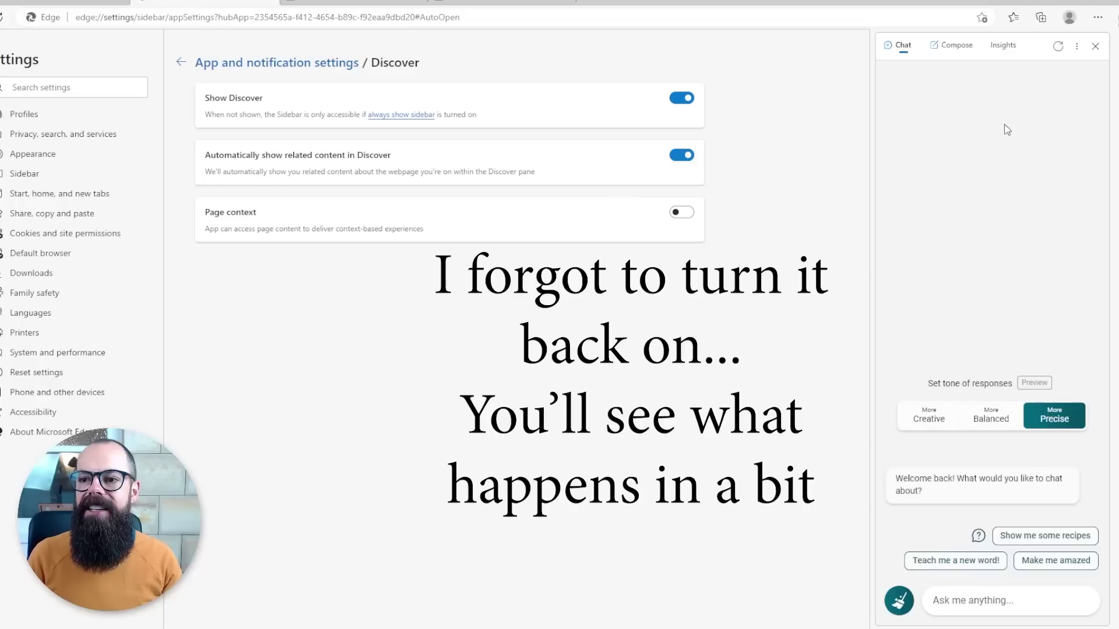
click(193, 69)
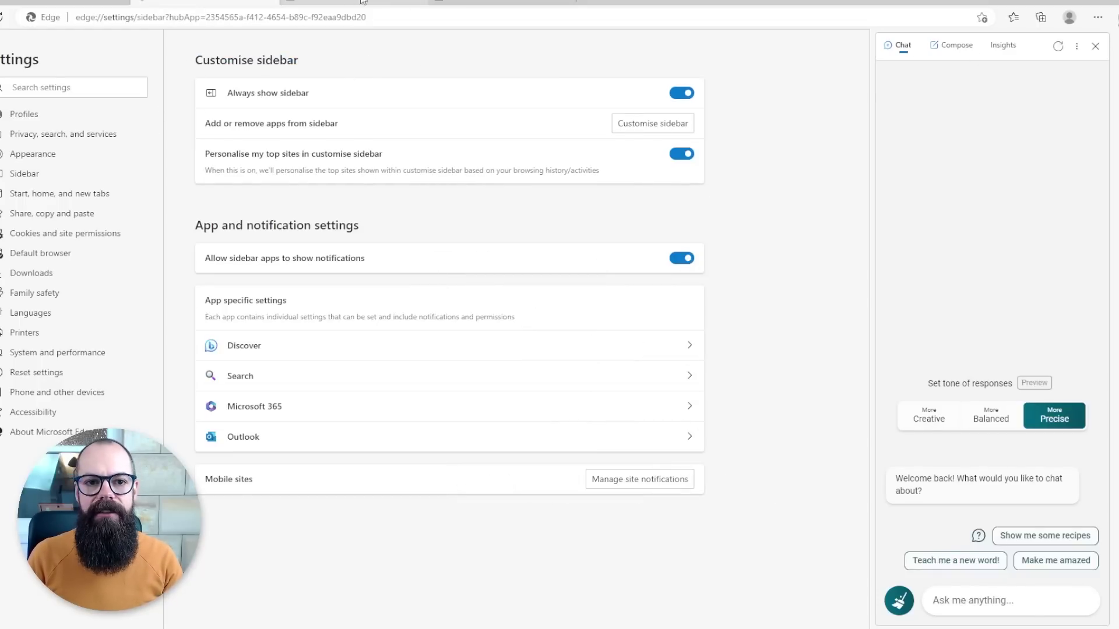
Flip between tabs and settle on the Plastic photovoltaic devices article.
click(64, 2)
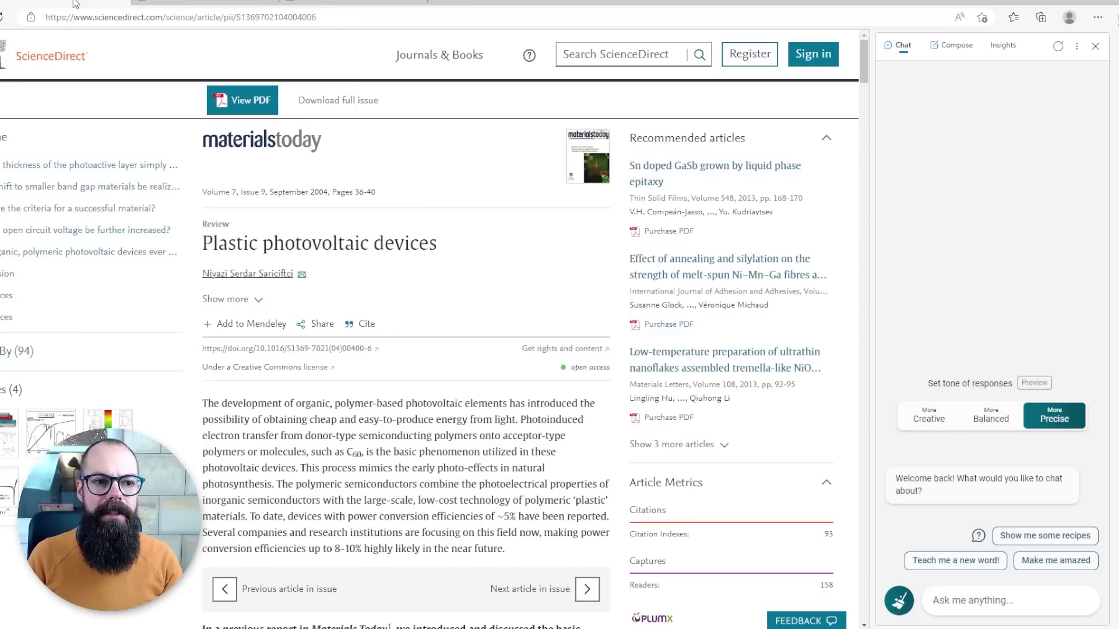
click(204, 5)
click(72, 2)
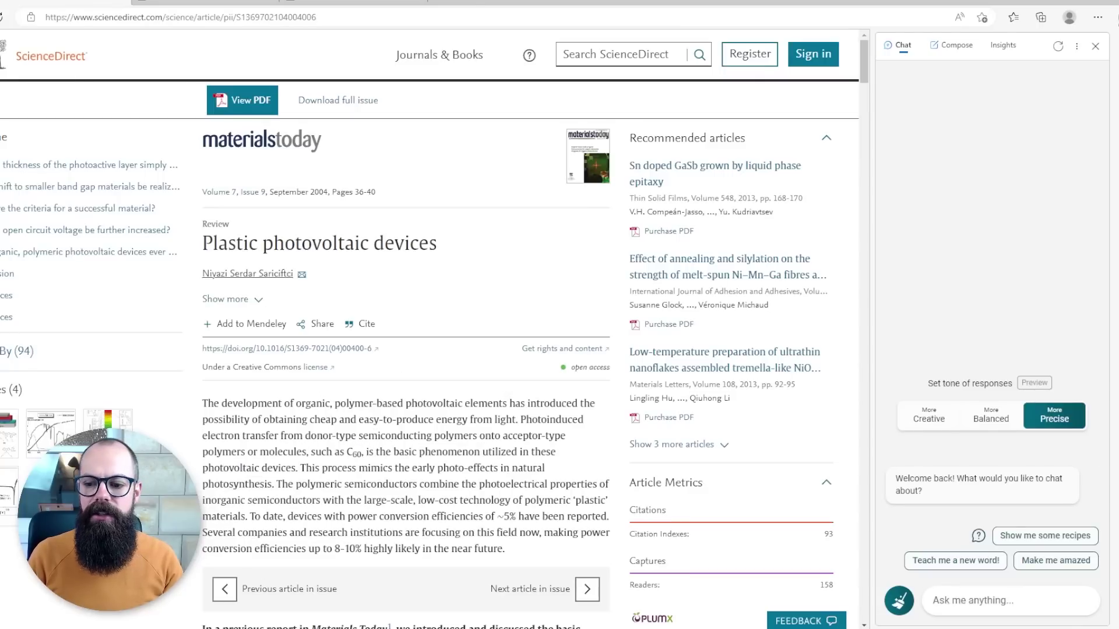
Send Bing chat 'Identify the key findings and implications of this research paper:'.
click(1000, 599)
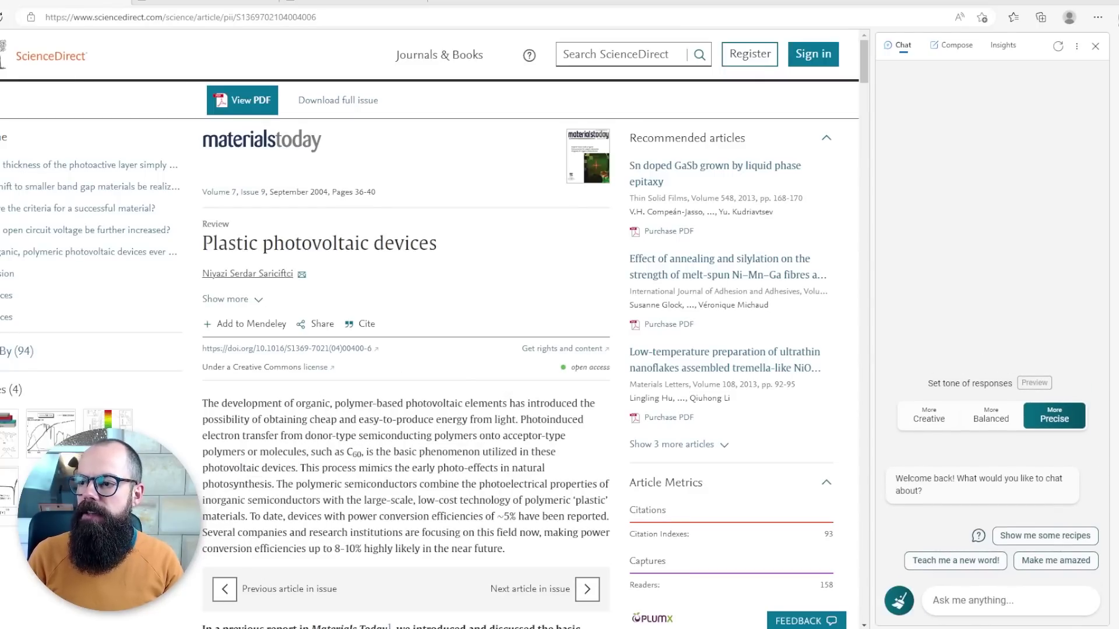
click(1000, 600)
text(Identify the key findings and implications of this research paper:)
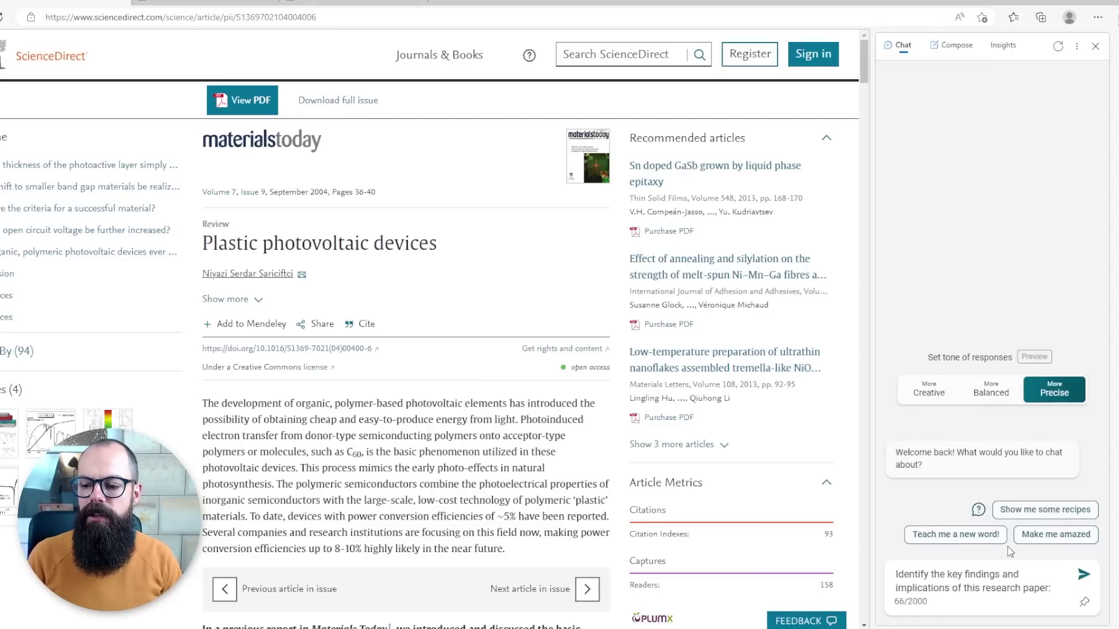
key(Return)
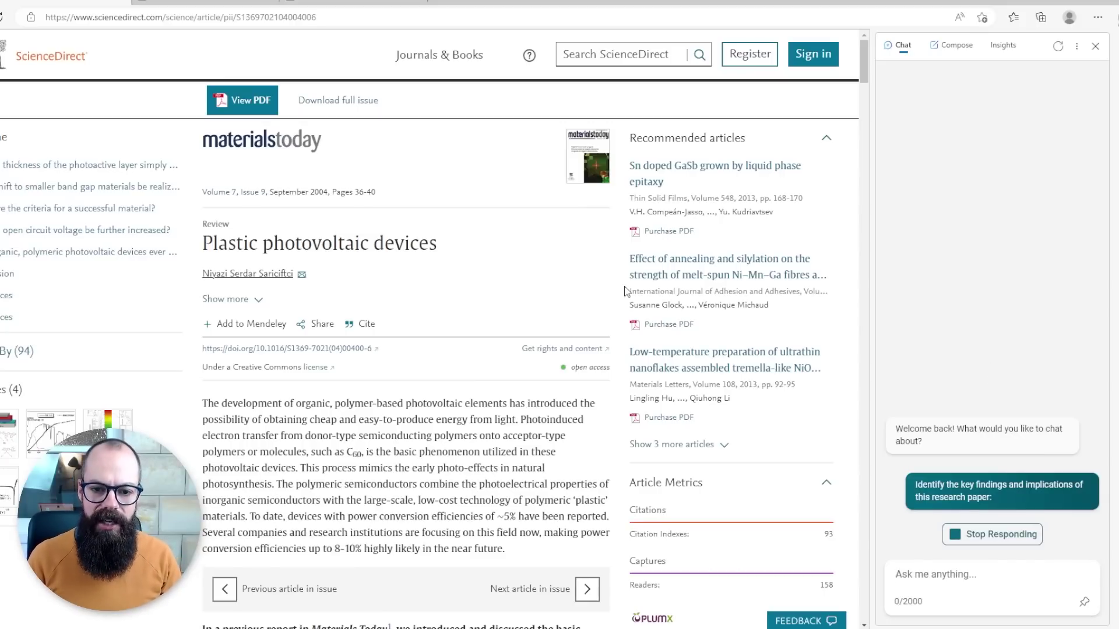
scroll(458, 306, down, 20)
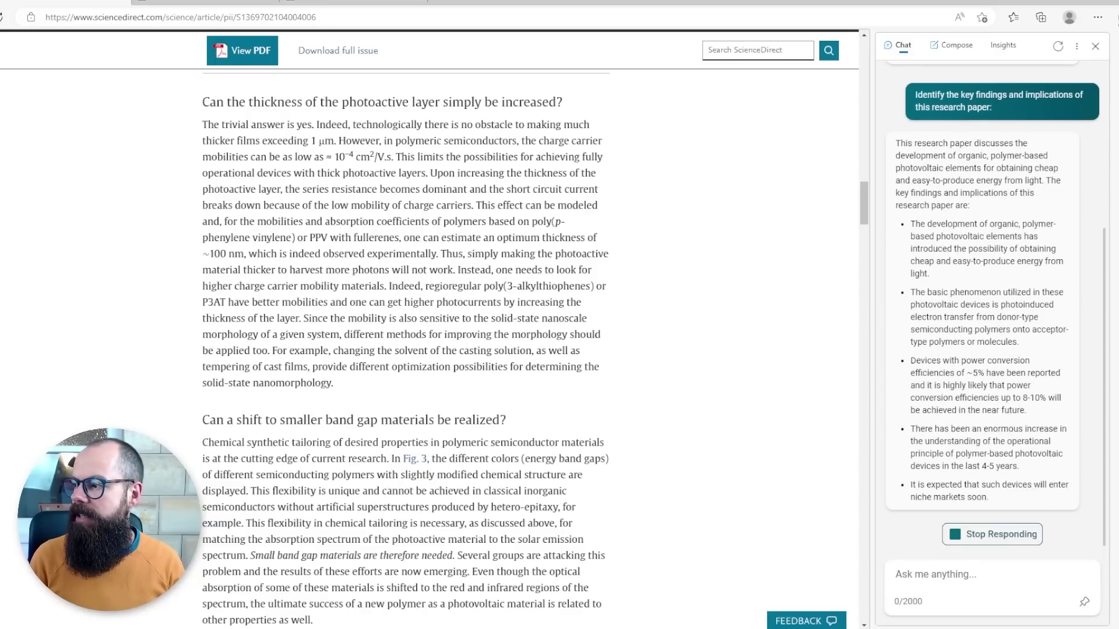
Highlight the five key-finding bullets, then switch to the indium-free transparent electrodes PDF.
mouse_move(958, 224)
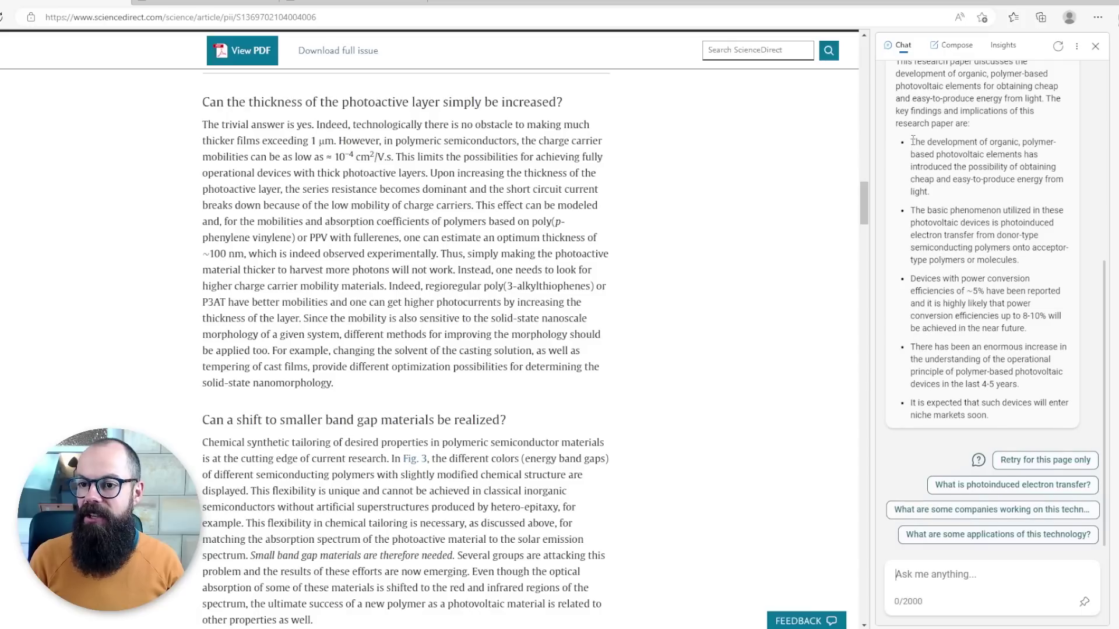
drag(913, 139, 995, 449)
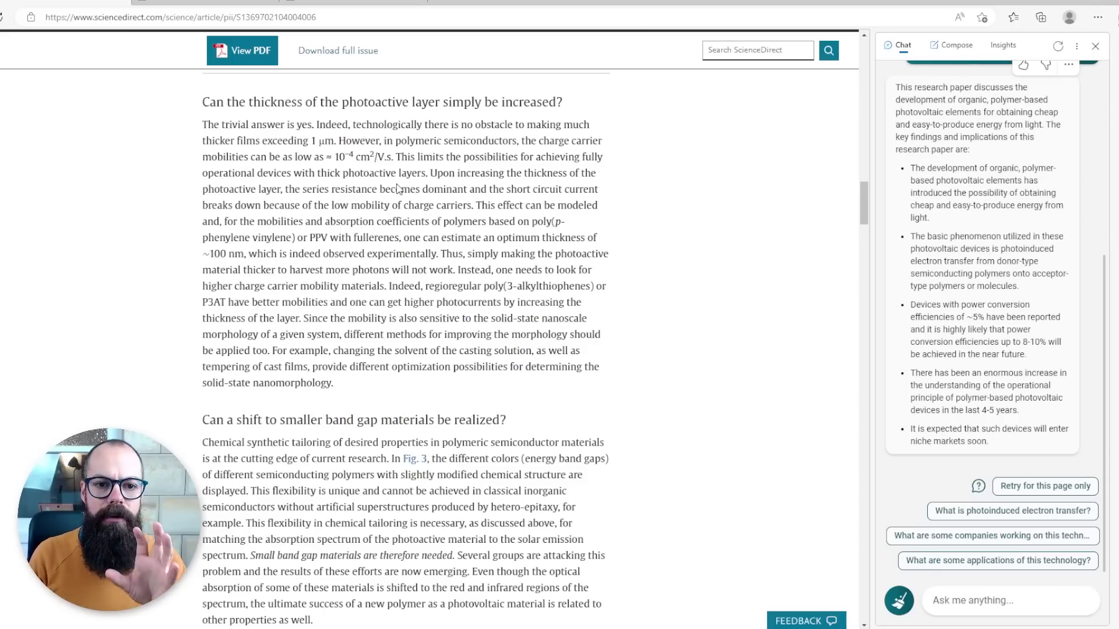
scroll(102, 71, up, 10)
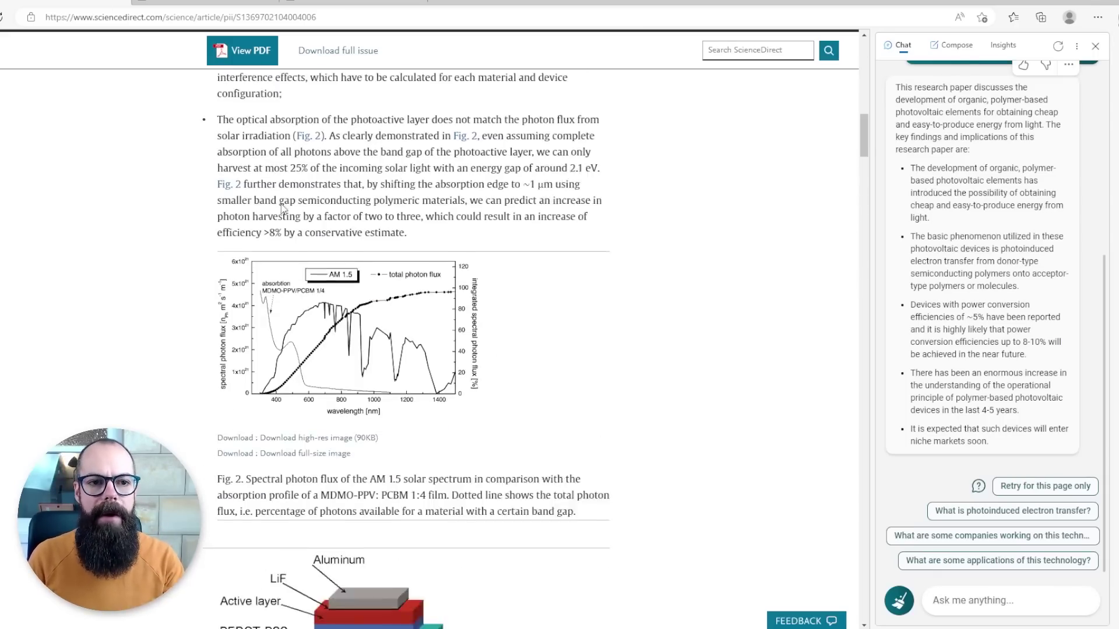
click(215, 3)
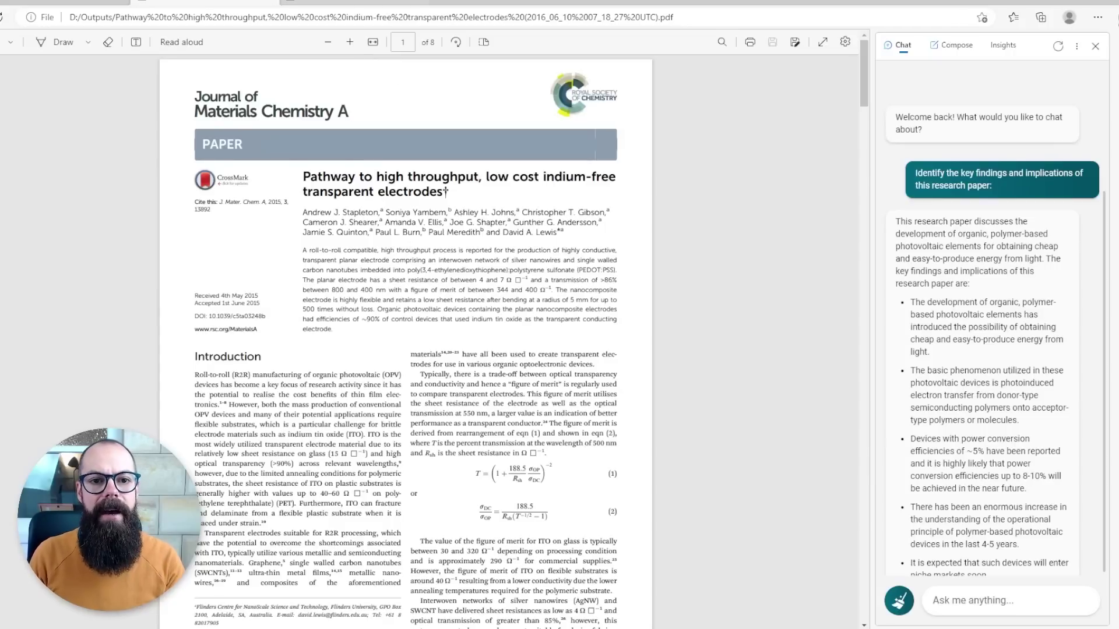
Flip between the thesis and Pathway PDFs, ending on the ScienceDirect photon-harvesting article.
click(338, 1)
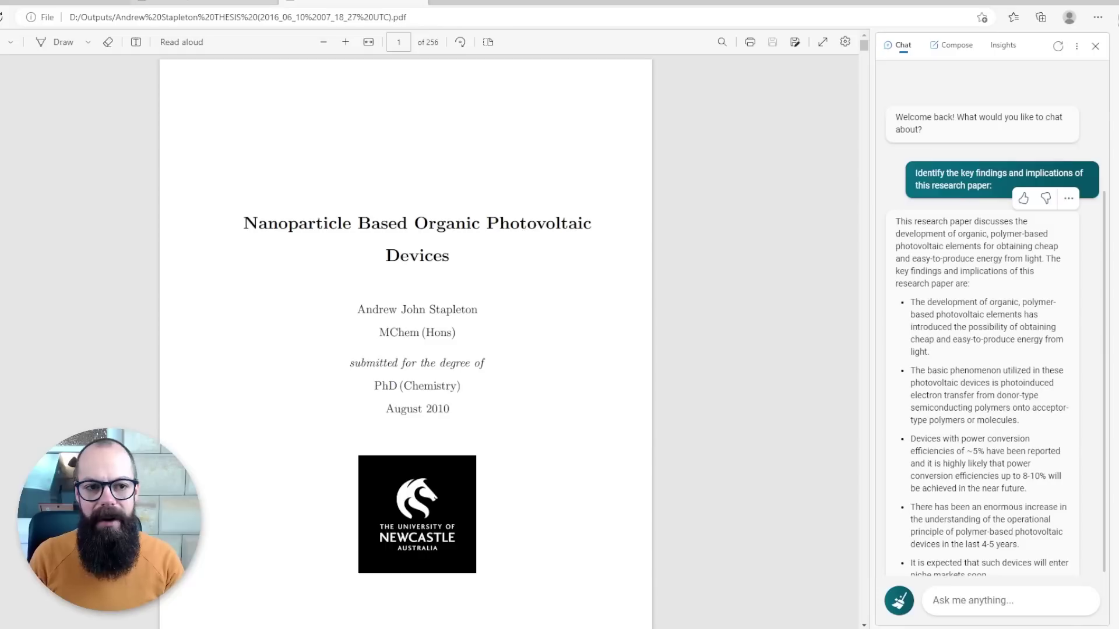
click(184, 4)
click(65, 3)
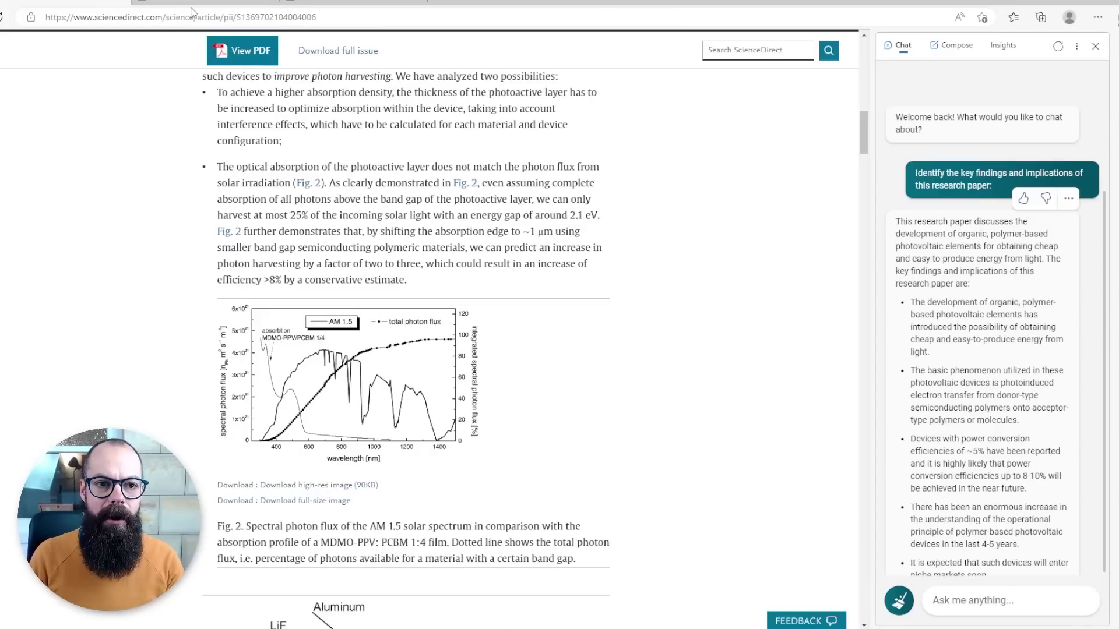
click(184, 4)
click(86, 2)
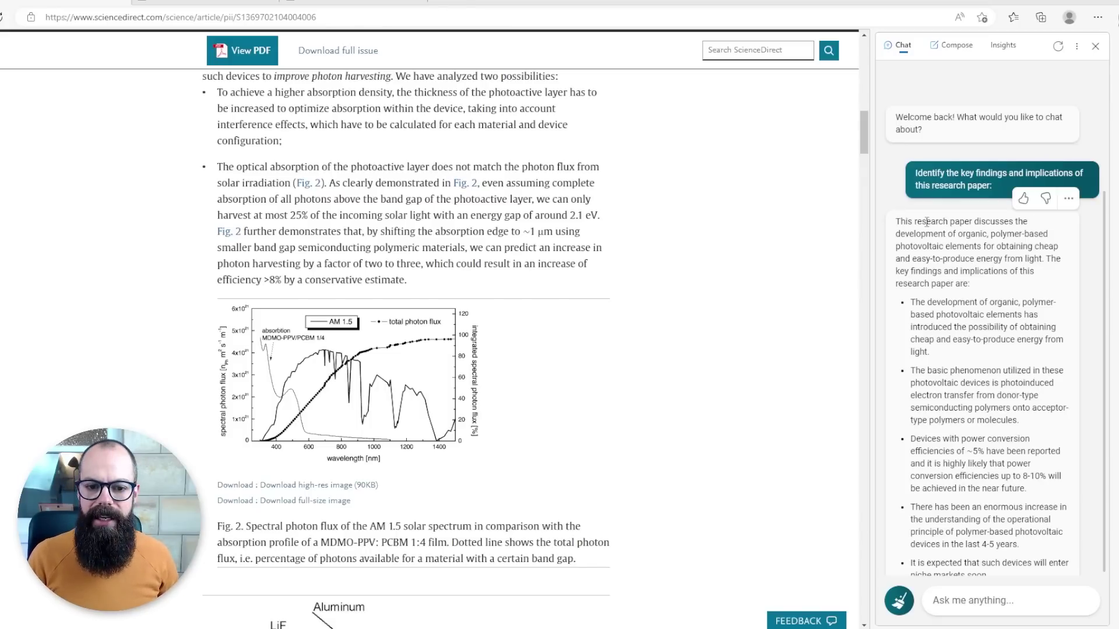
On the Pathway PDF, paste the methodology strengths-and-weaknesses prompt into Bing chat.
key(ctrl+Tab)
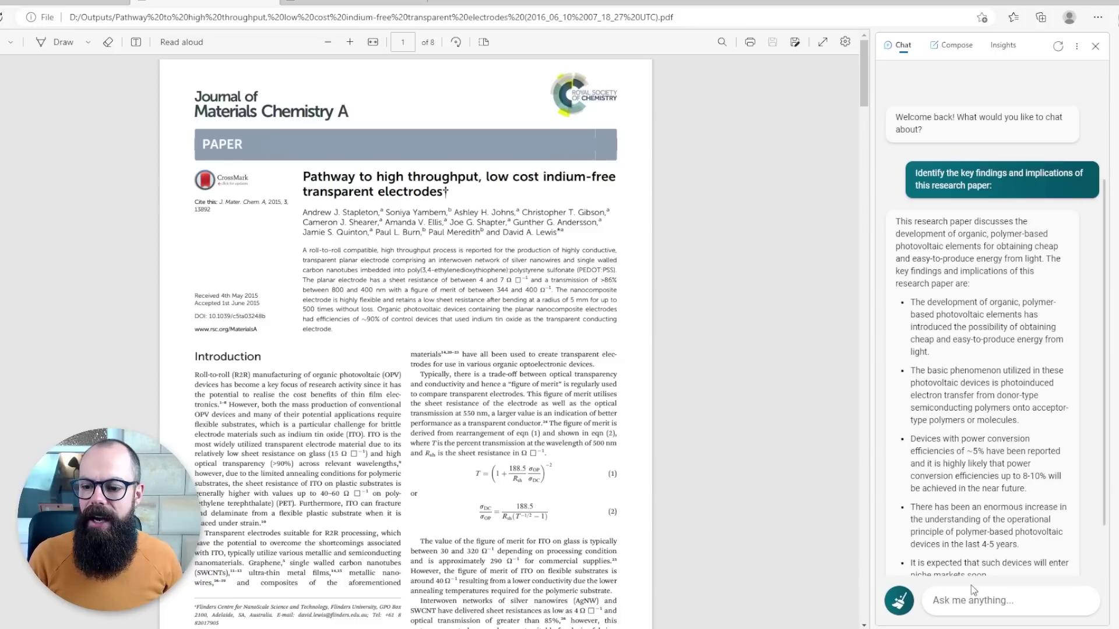
click(969, 600)
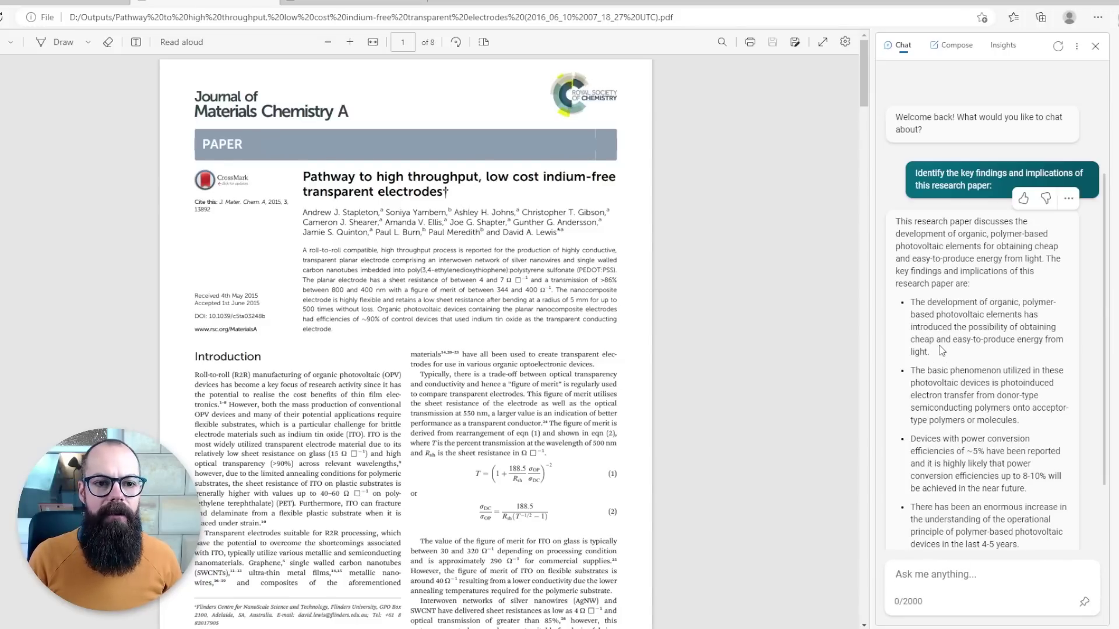
text(Analyze the strengths and weaknesses of this methodology:)
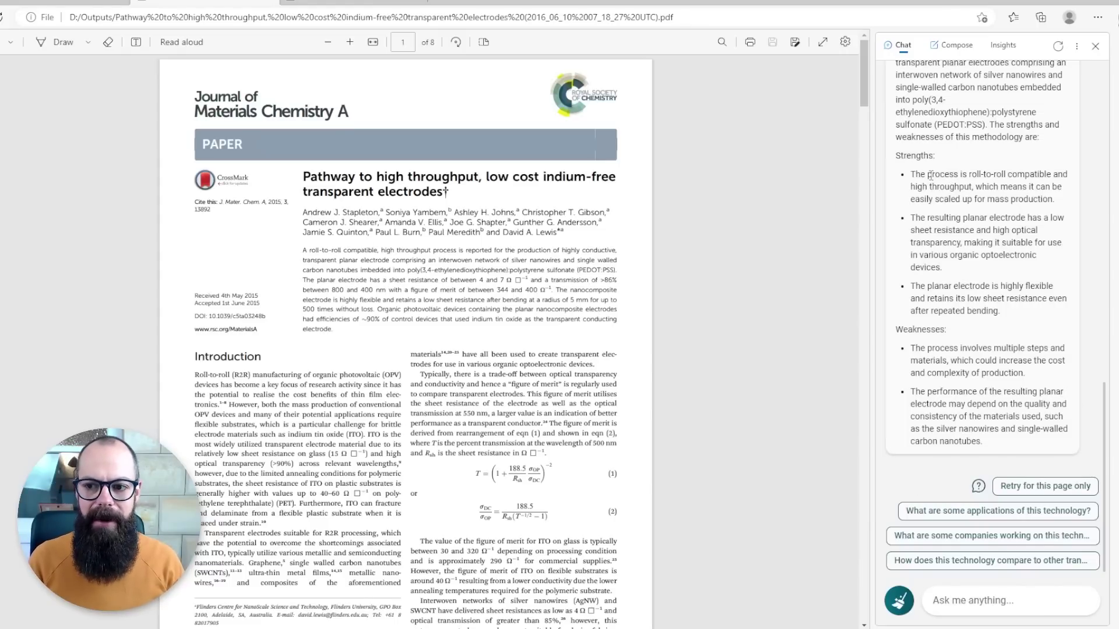
drag(928, 175, 961, 200)
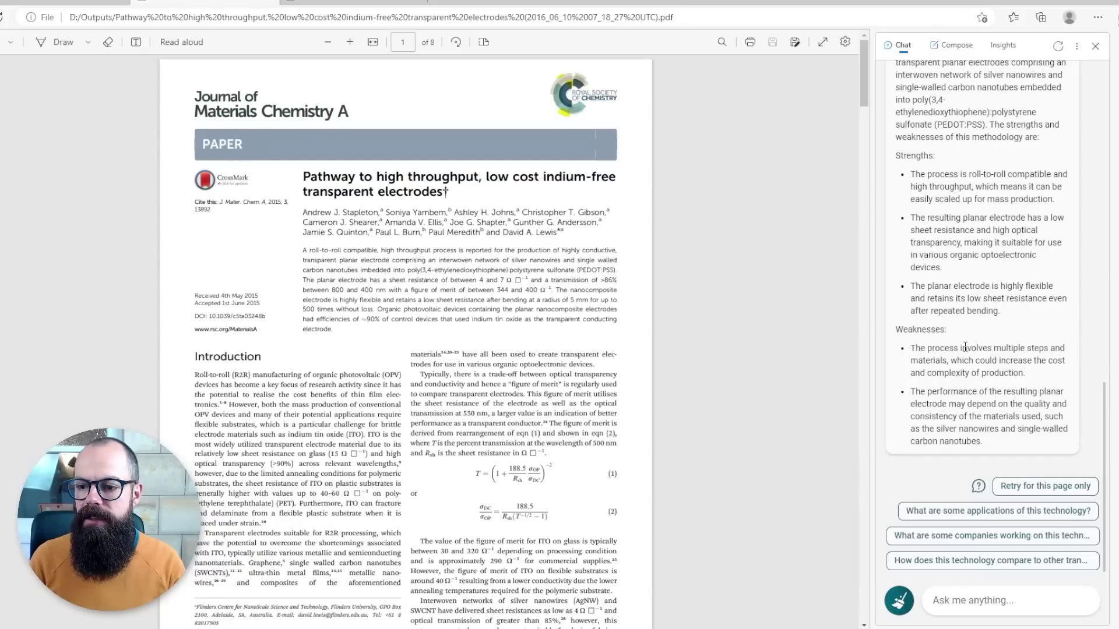
drag(1014, 349, 1024, 362)
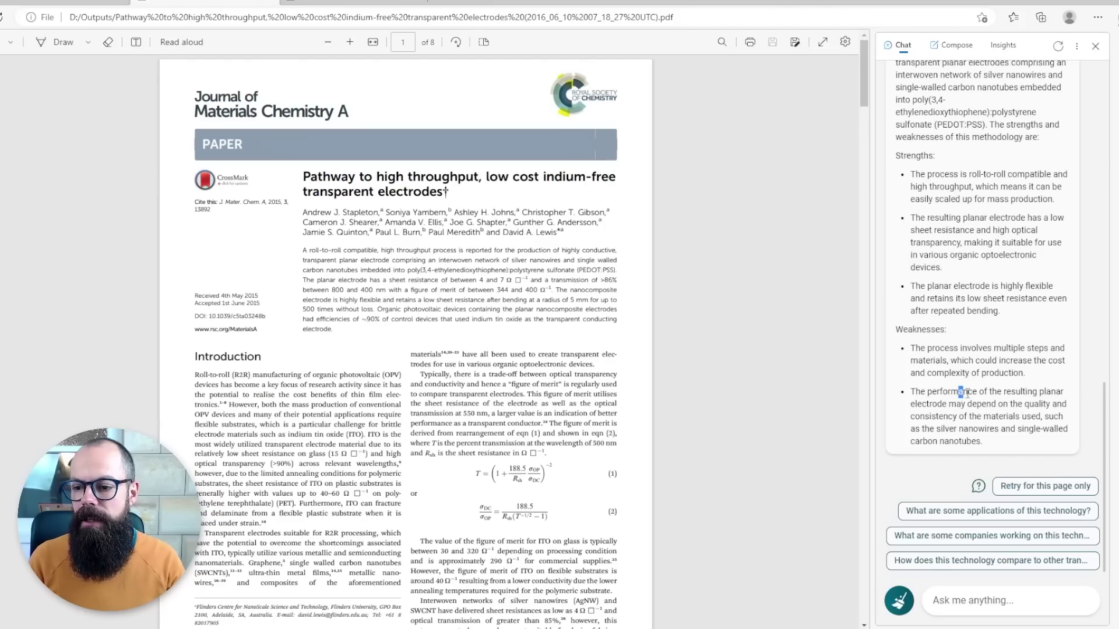
drag(959, 392, 1032, 392)
drag(956, 404, 968, 416)
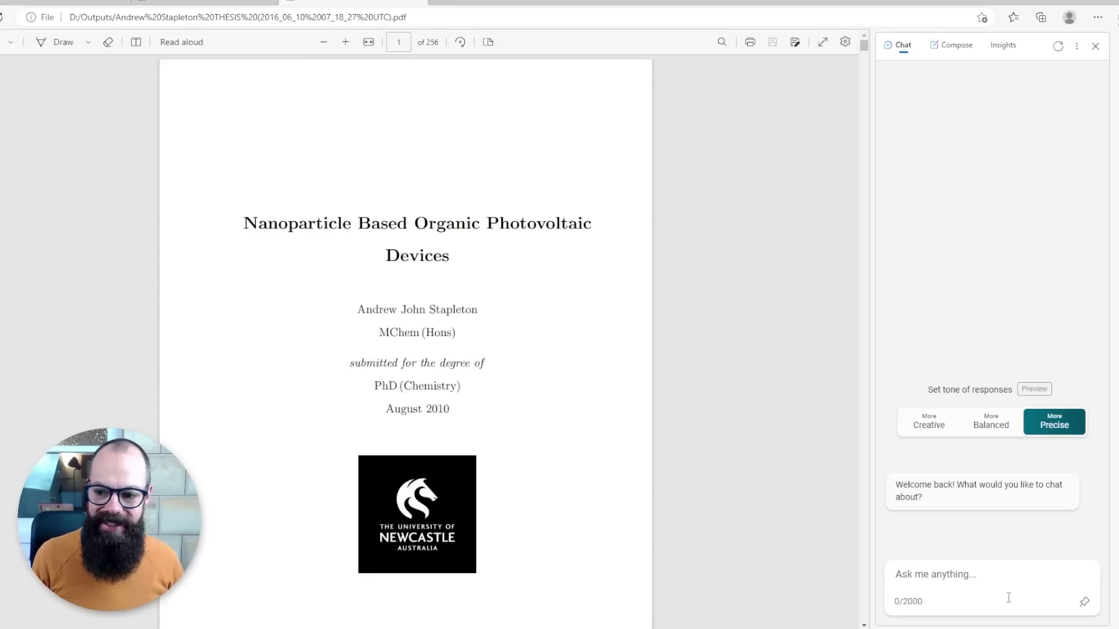
Ask Bing chat 'List potential research questions related to this thesis to extend the work:'.
text(List potential research questions related to [topic]:)
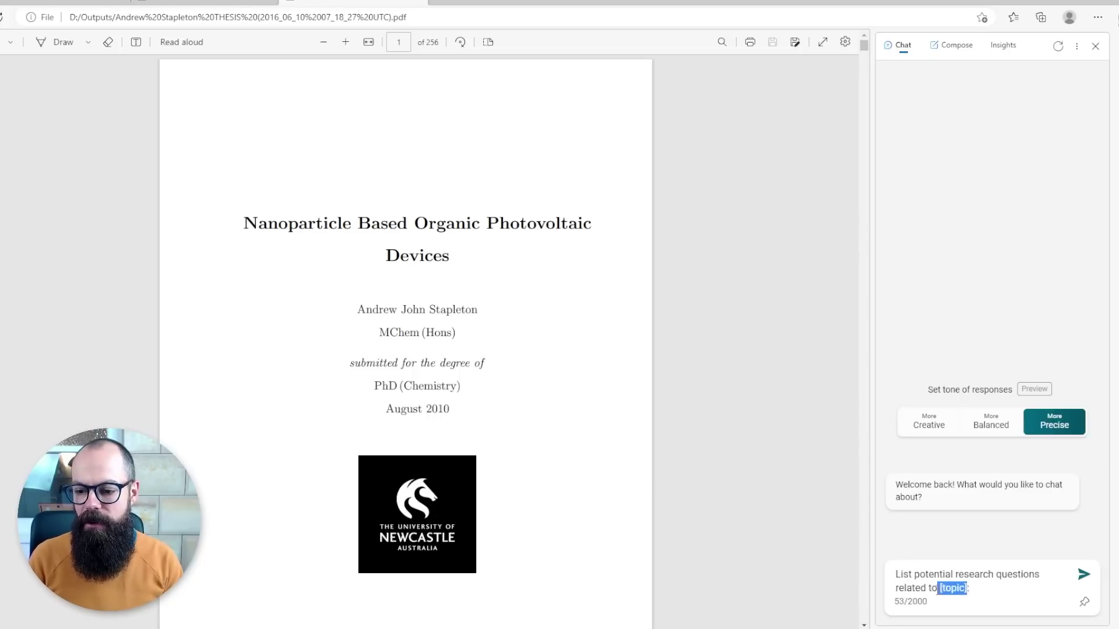
key(BackSpace)
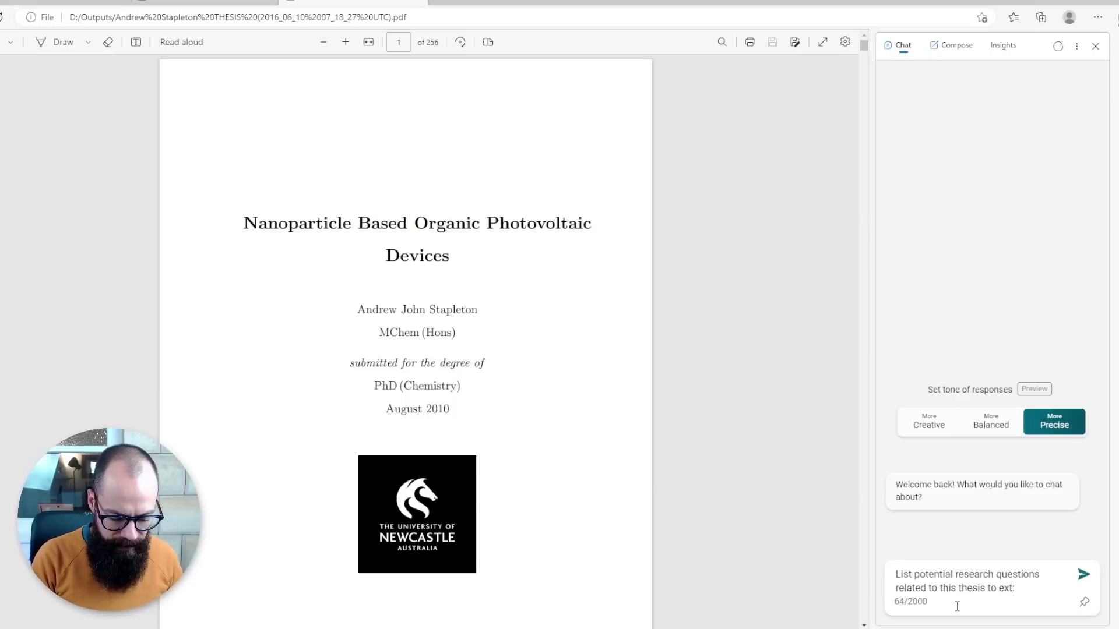
text(this thesis to extend the work)
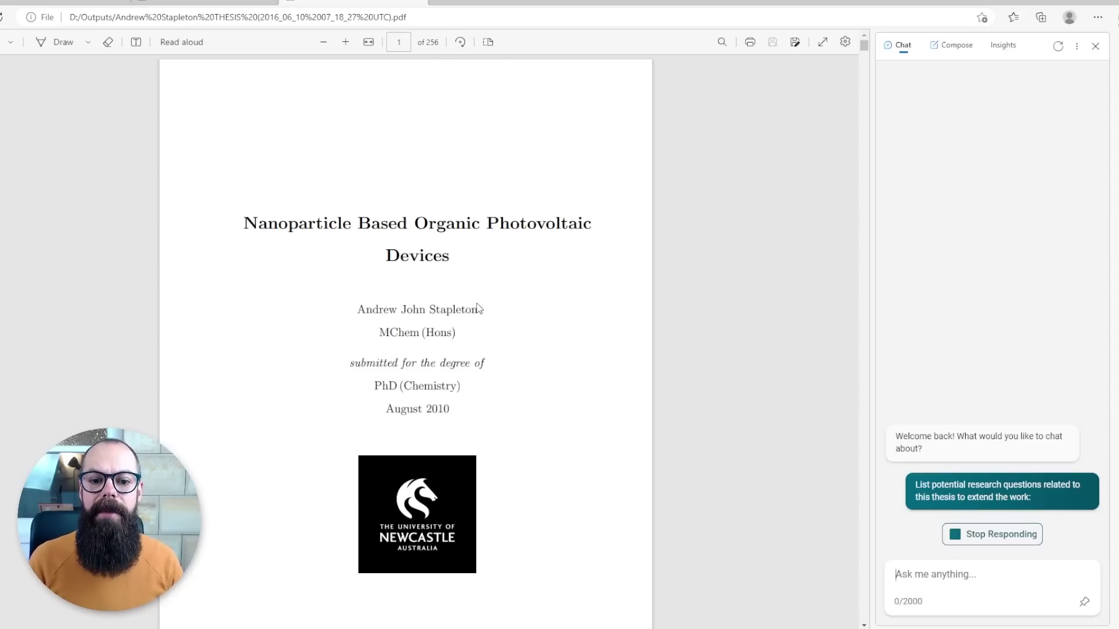
Scroll through the thesis PDF, then bring up the chat app's Notification and App settings.
scroll(475, 371, down, 20)
scroll(475, 371, down, 15)
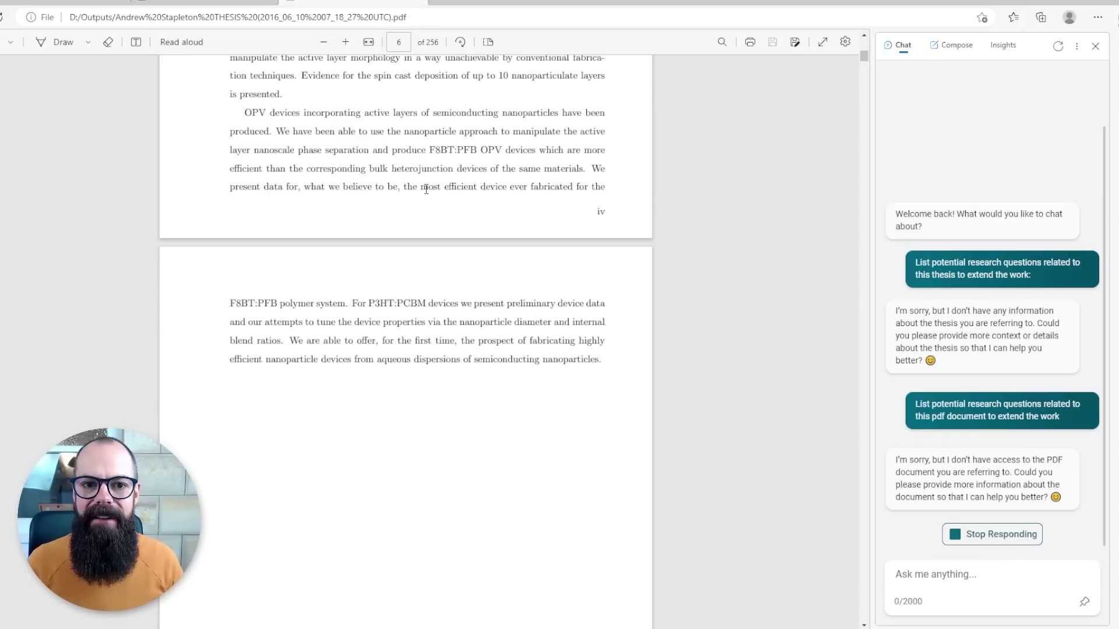
scroll(426, 190, up, 15)
click(1077, 48)
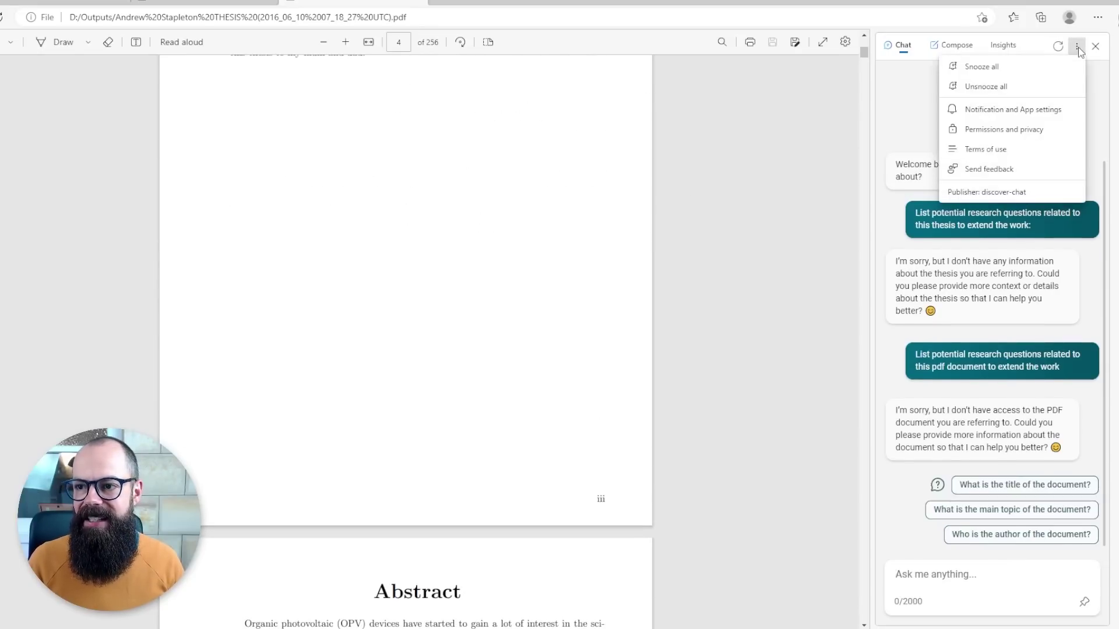
click(1013, 109)
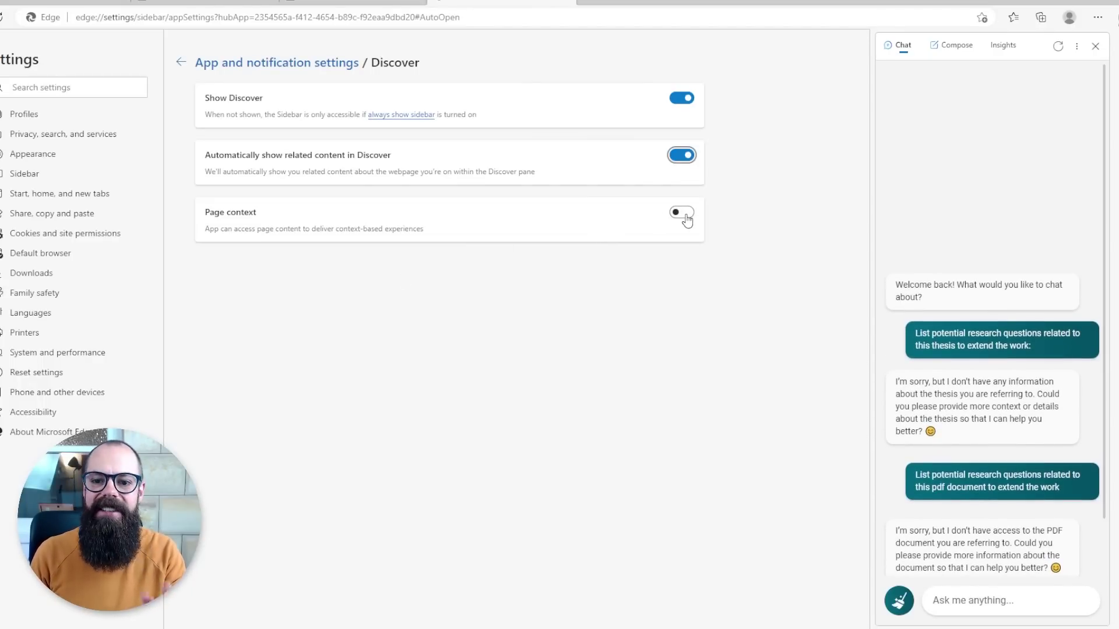
Turn on Page context for the Discover chat app and close the Settings tab.
click(686, 217)
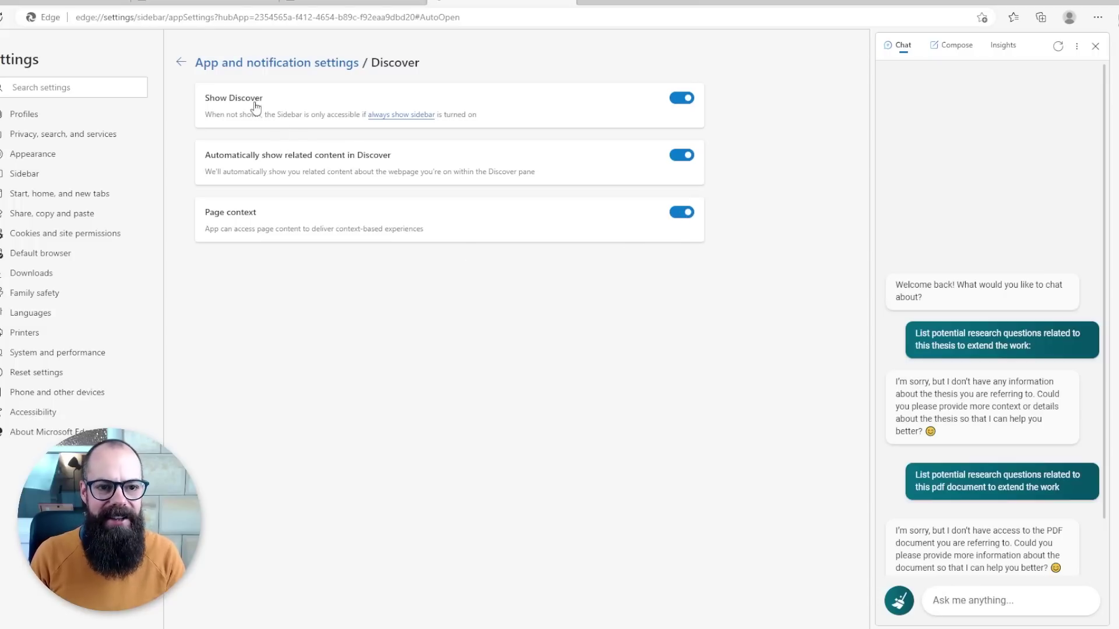
click(570, 4)
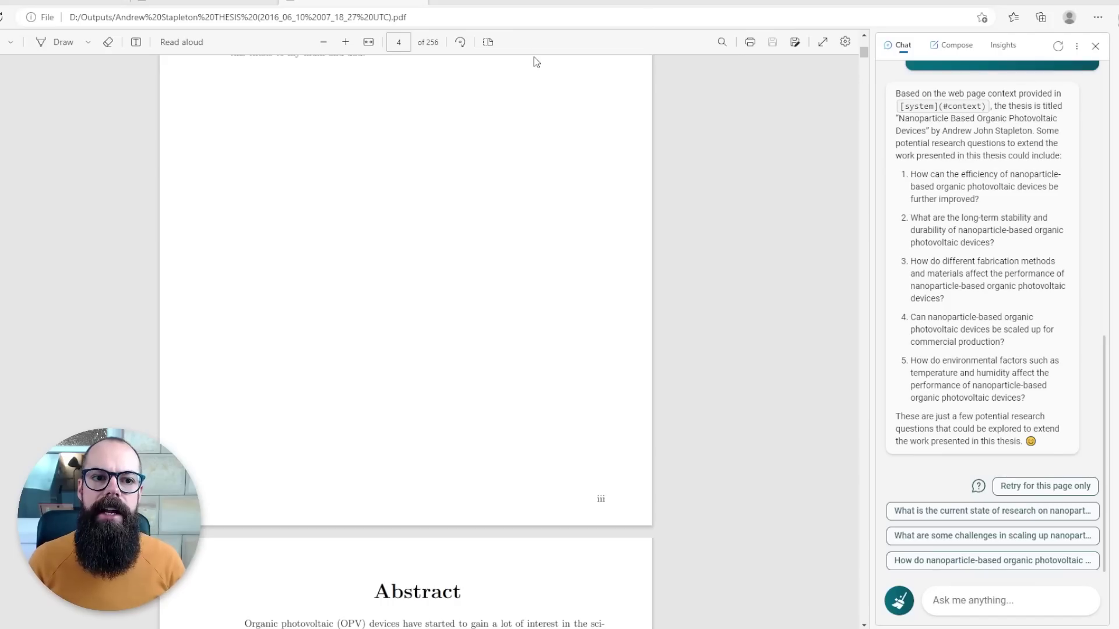
Switch to the Pathway to high throughput PDF tab.
click(204, 3)
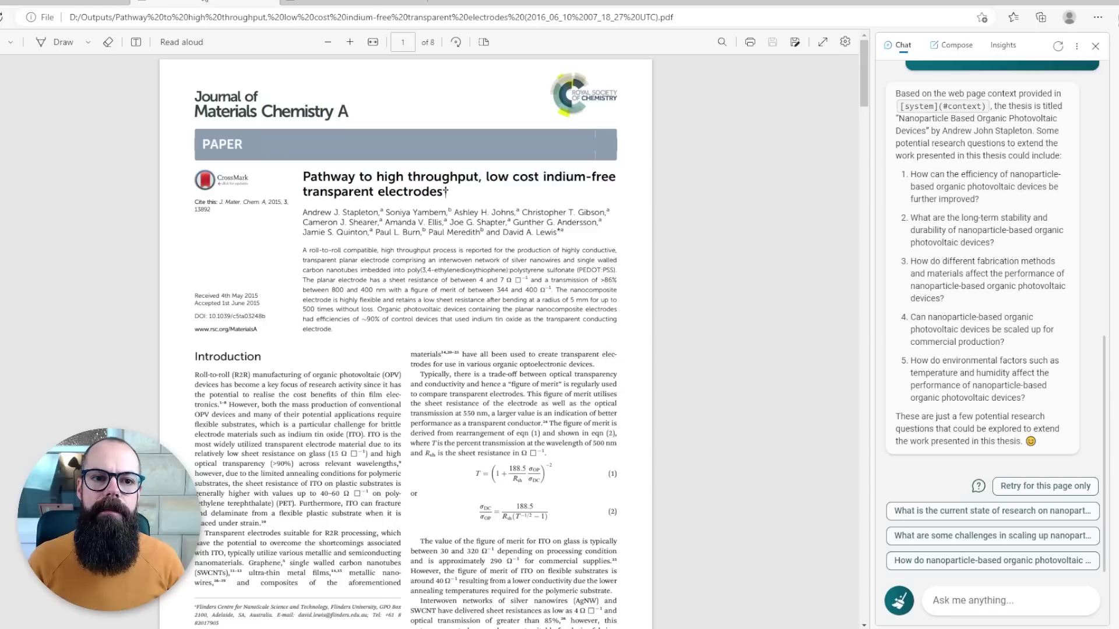
Start a new topic and ask 'create a recipe for the process used in this paper'.
click(899, 600)
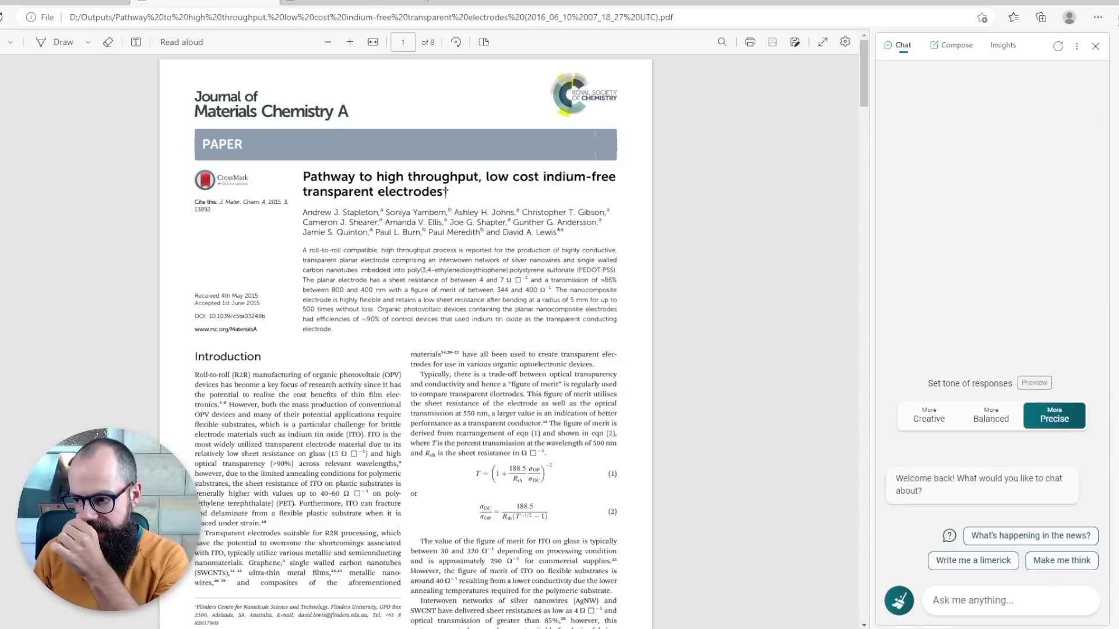
click(979, 600)
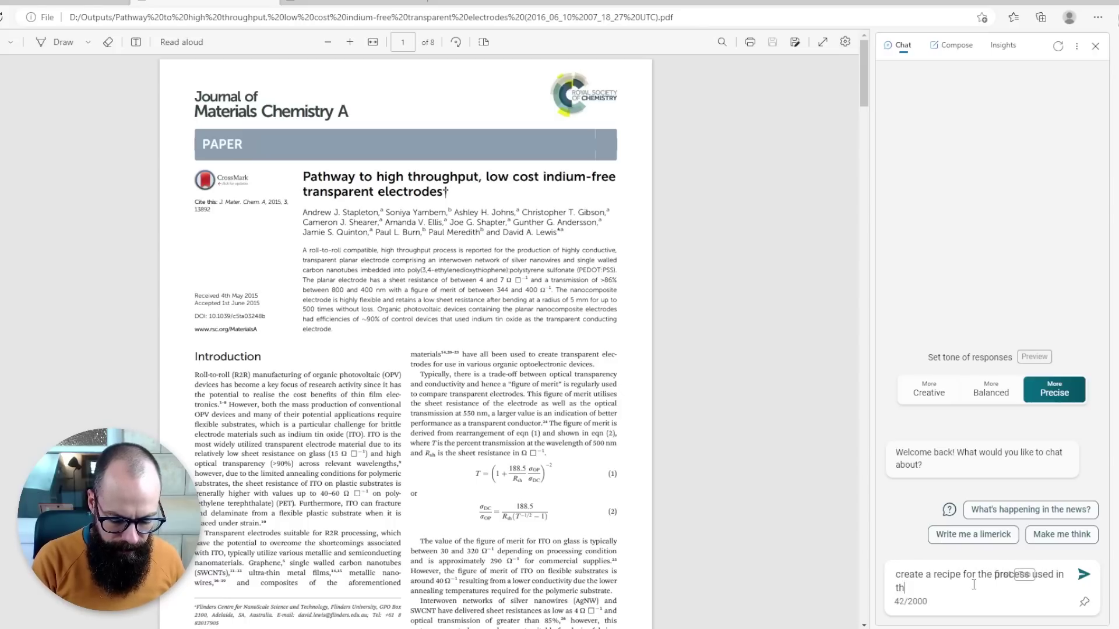
key(Return)
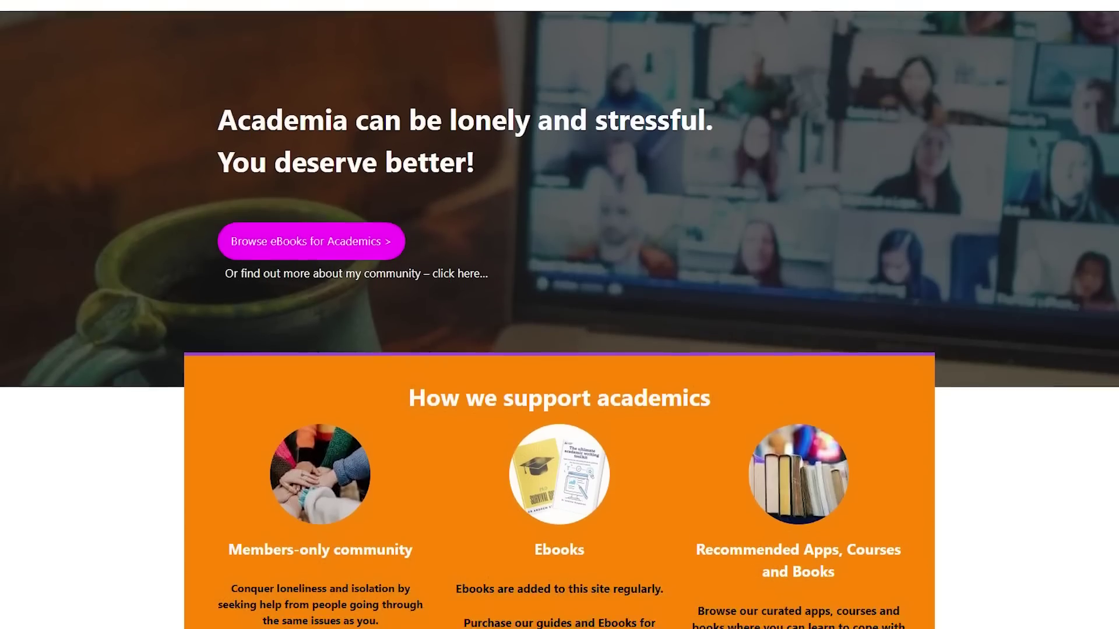
Scroll the Academia Insider homepage down to the ebooks section.
scroll(560, 314, down, 7)
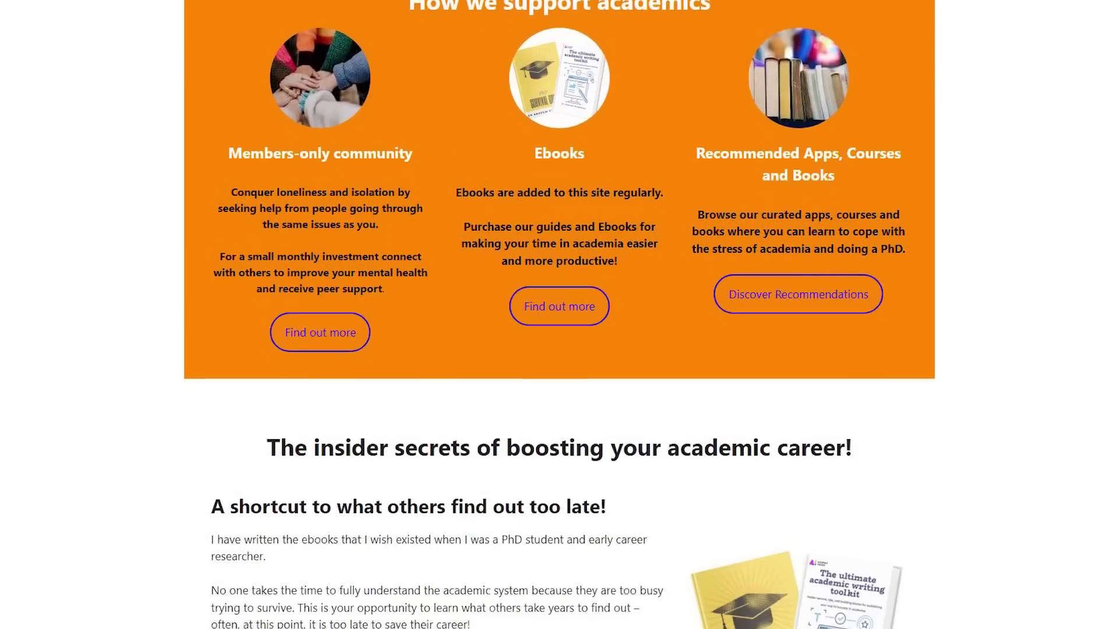
scroll(559, 315, down, 2)
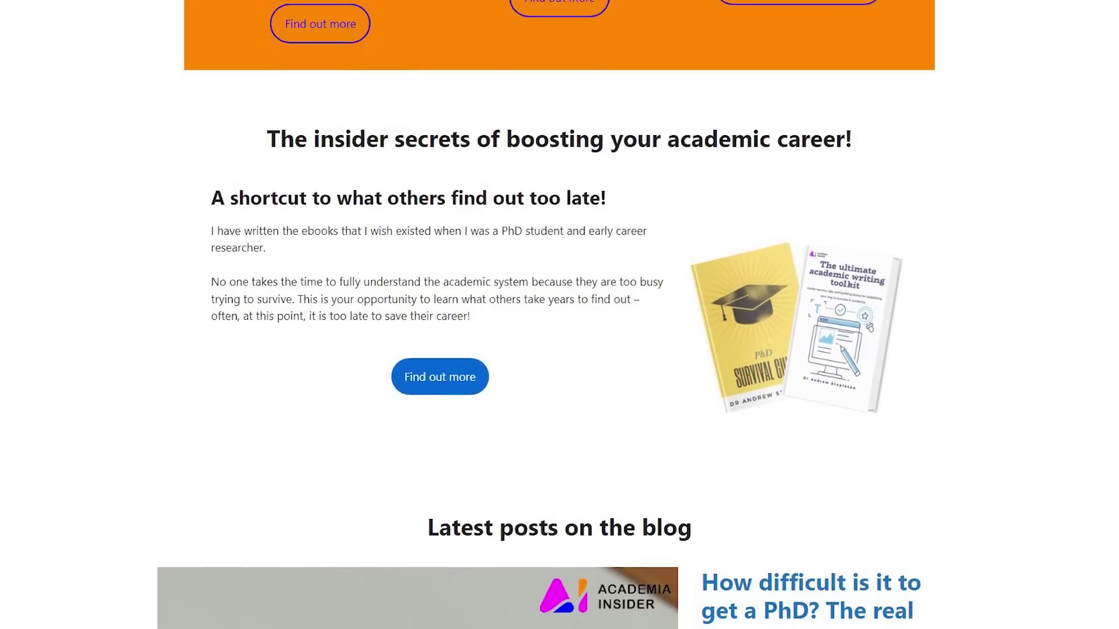